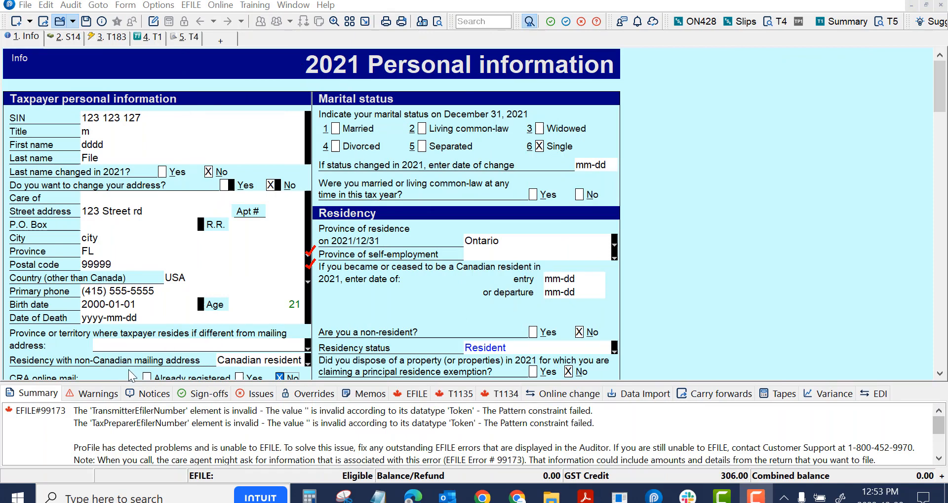
Step: Select the EFILE#99173 transmitter number error and go to the EFILE Options dialog
click(23, 410)
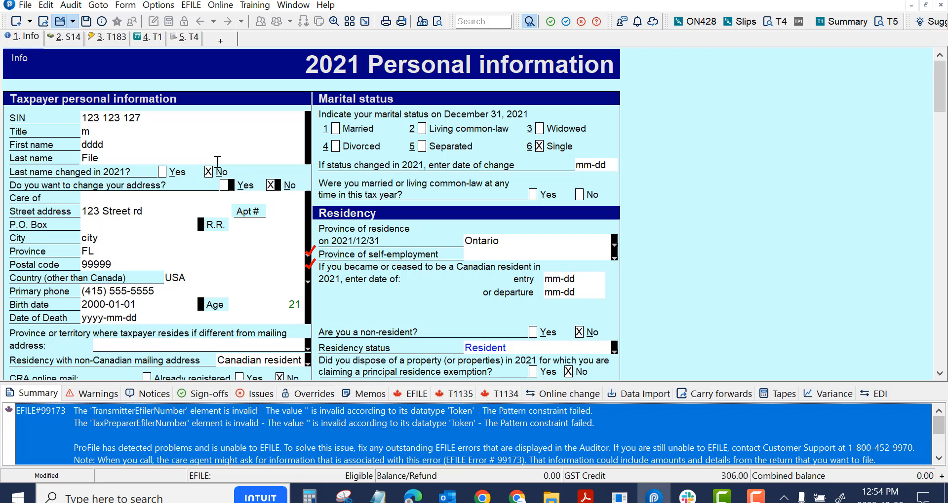
click(191, 6)
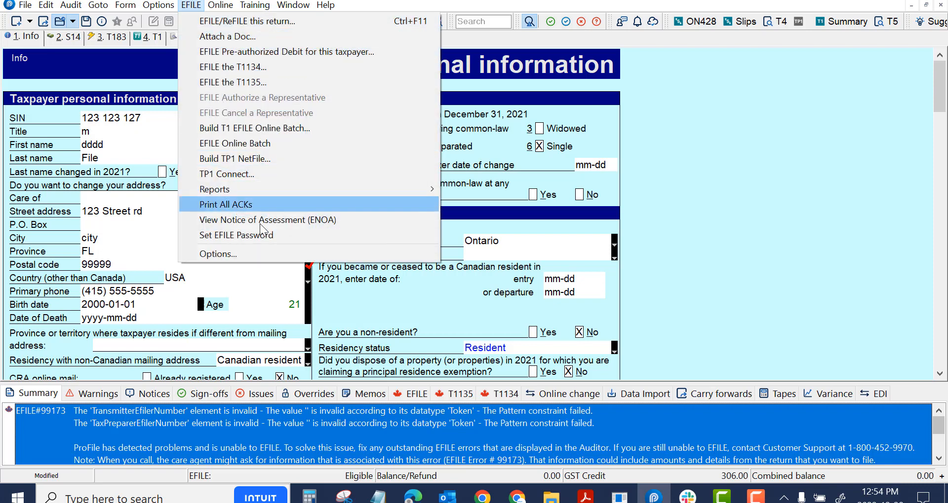
click(218, 254)
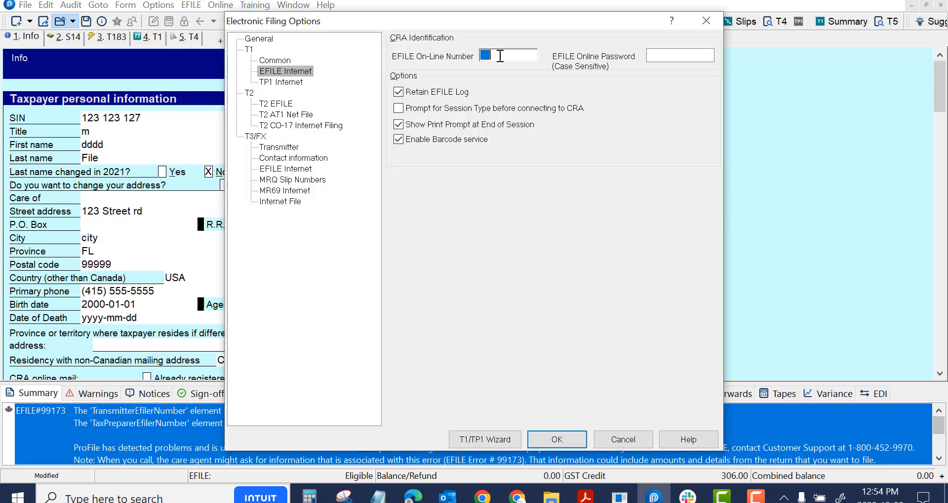
text(E123)
Step: Replace the mistyped E123 on-line number with WW111, enter the EFILE online password and save
key(BackSpace)
key(BackSpace)
key(BackSpace)
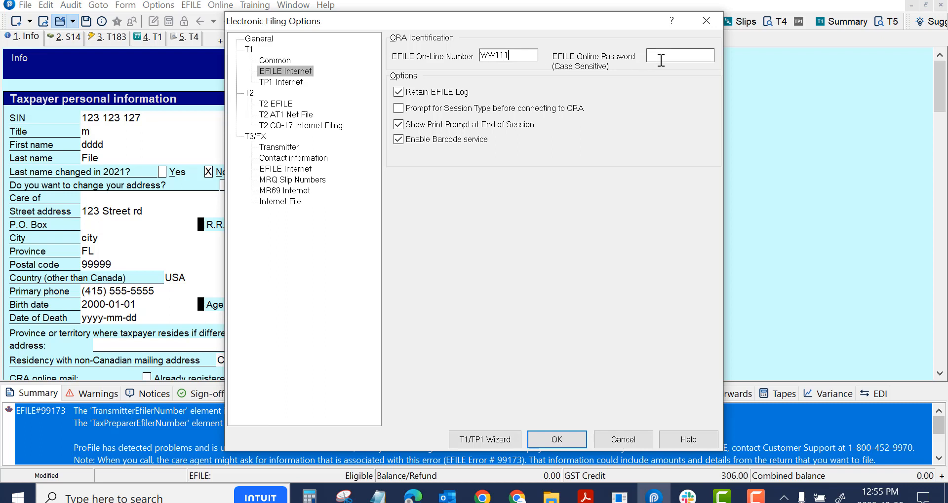
click(661, 57)
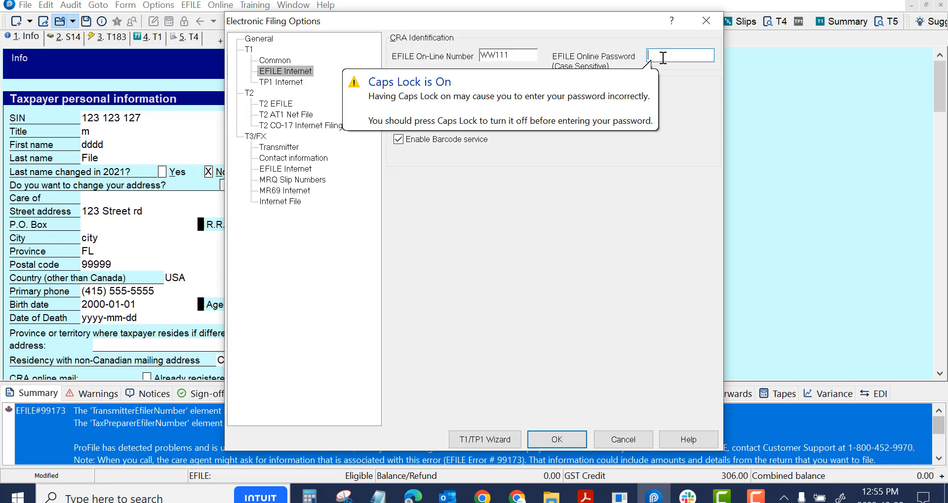
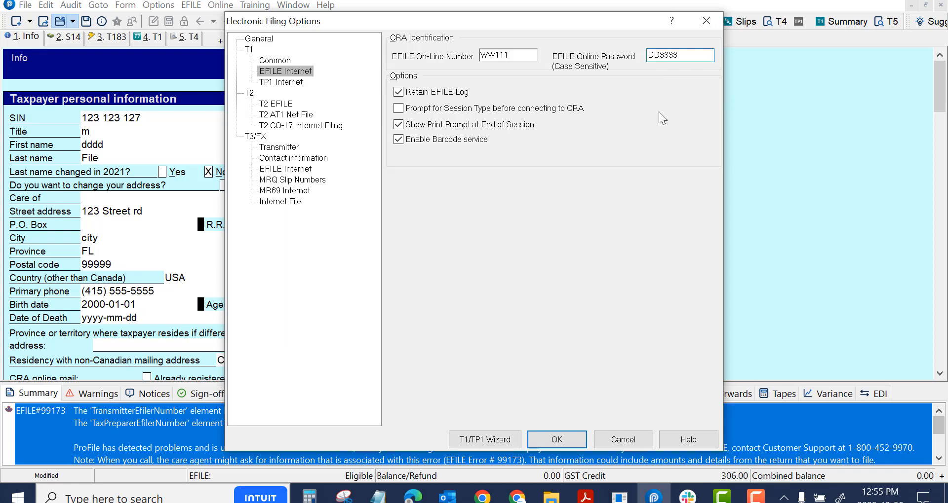
click(557, 440)
click(679, 55)
click(556, 439)
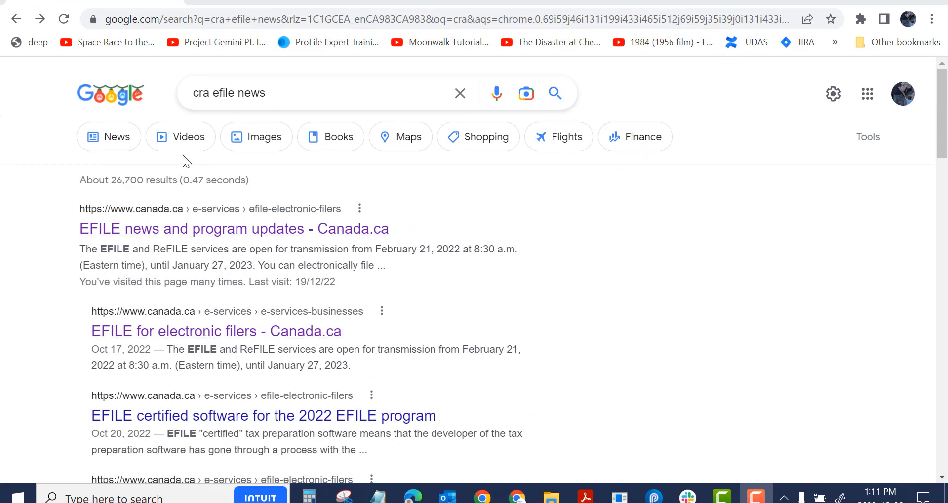
Step: Select the browser search query and dismiss the search suggestions
drag(192, 96, 293, 97)
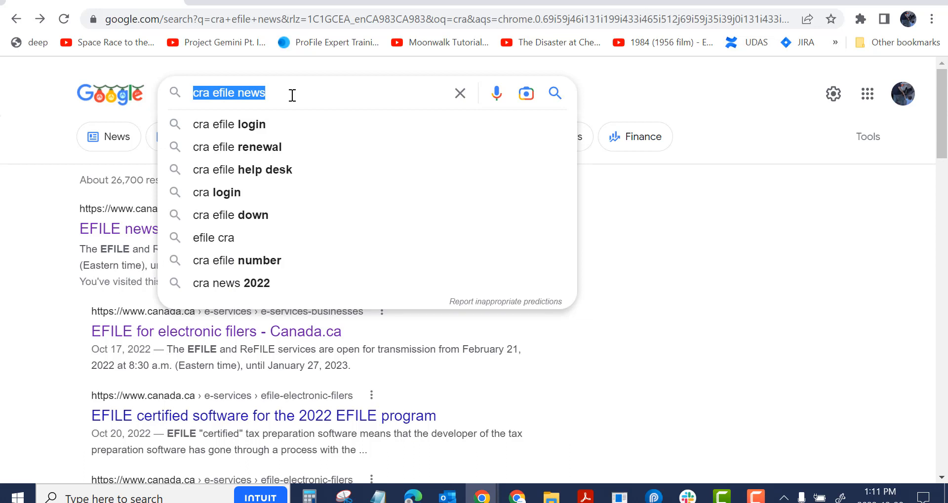
click(501, 299)
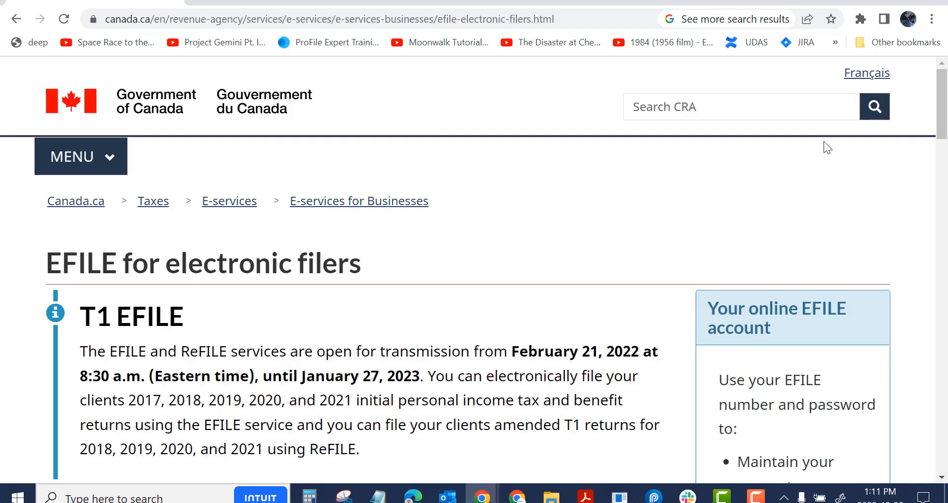
drag(943, 111, 942, 267)
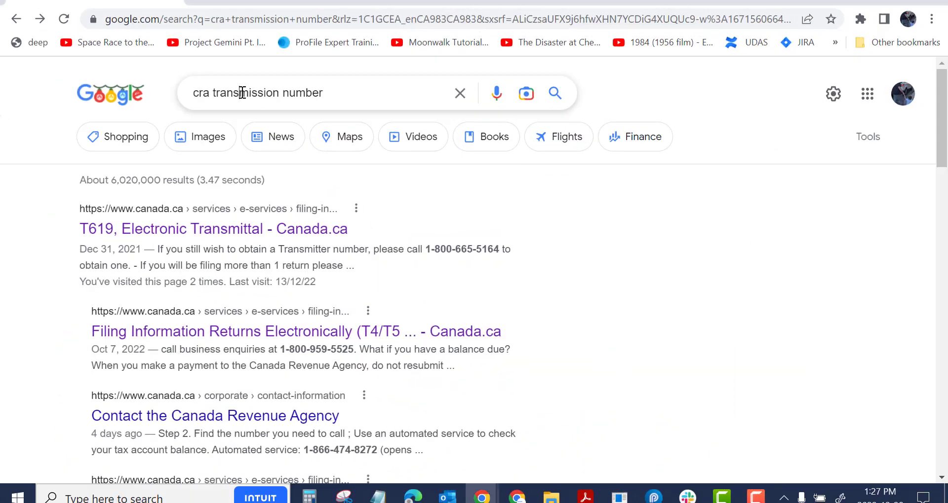
Step: Replace the search query and go to the T619 Electronic Transmittal result on Canada.ca
triple_click(241, 93)
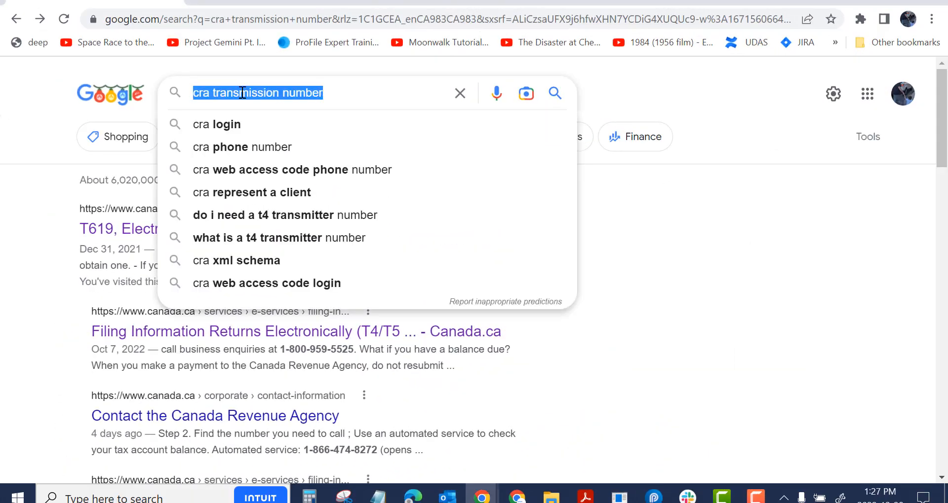
click(730, 309)
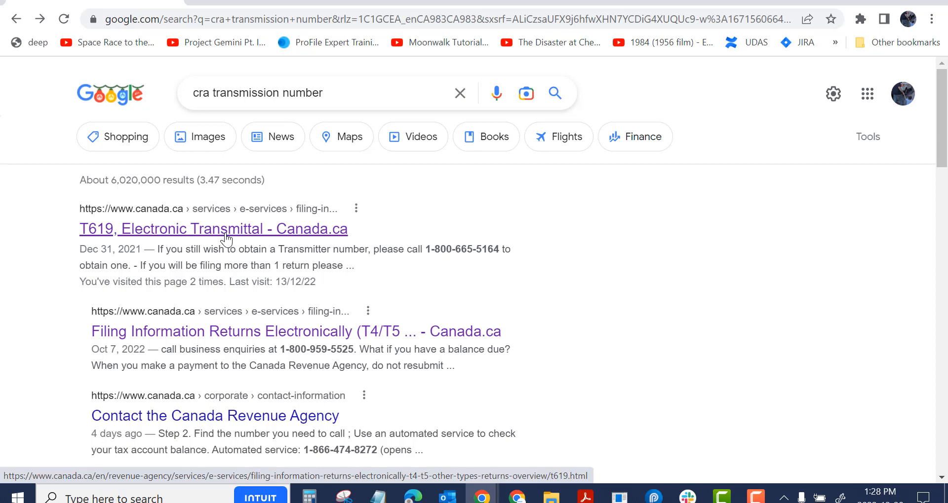
click(226, 231)
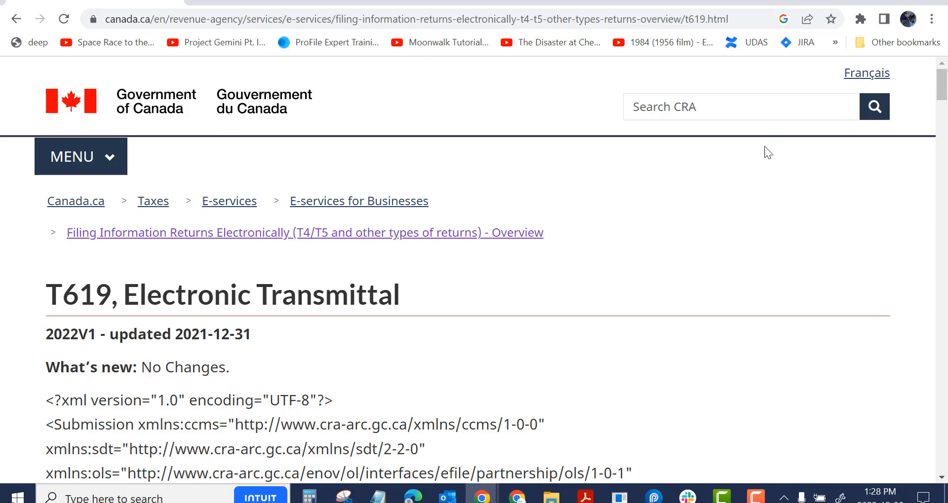
mouse_move(941, 83)
mouse_down()
mouse_move(941, 178)
mouse_move(942, 162)
mouse_up()
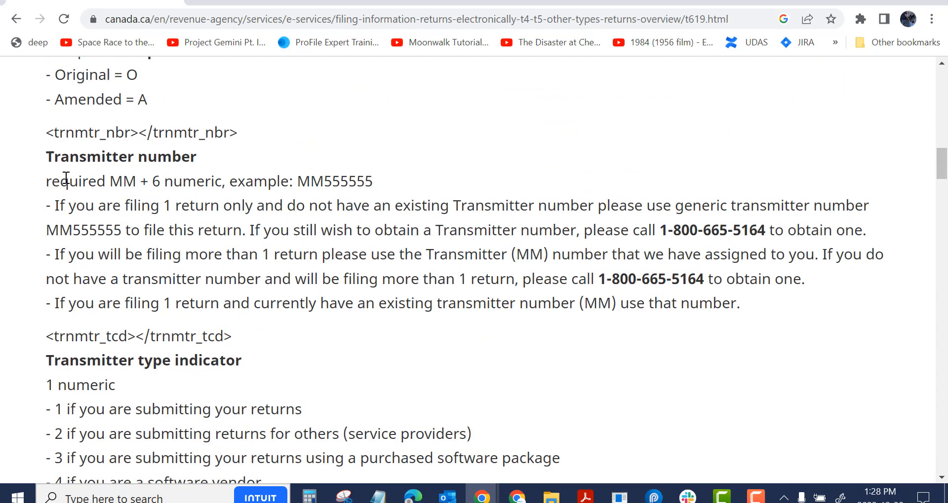
Step: Highlight the Transmitter number instructions, the example number and the generic number MM555555
drag(46, 157, 517, 181)
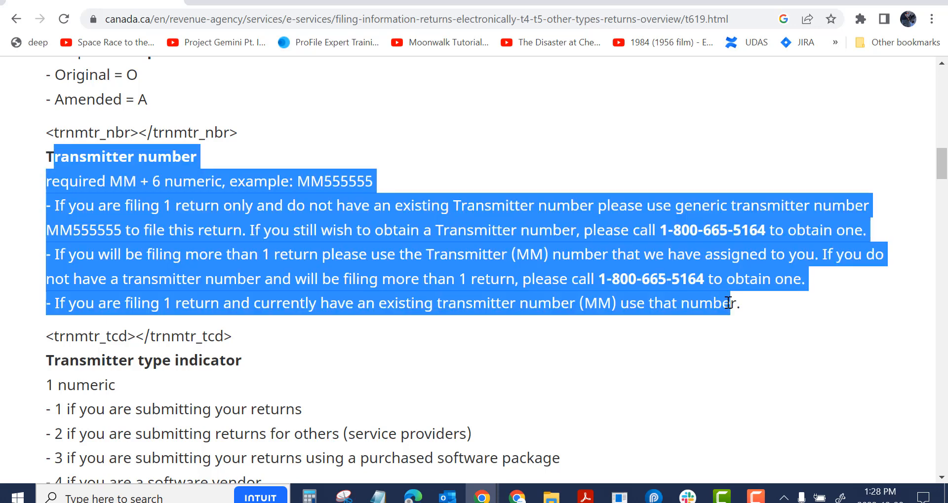
click(500, 138)
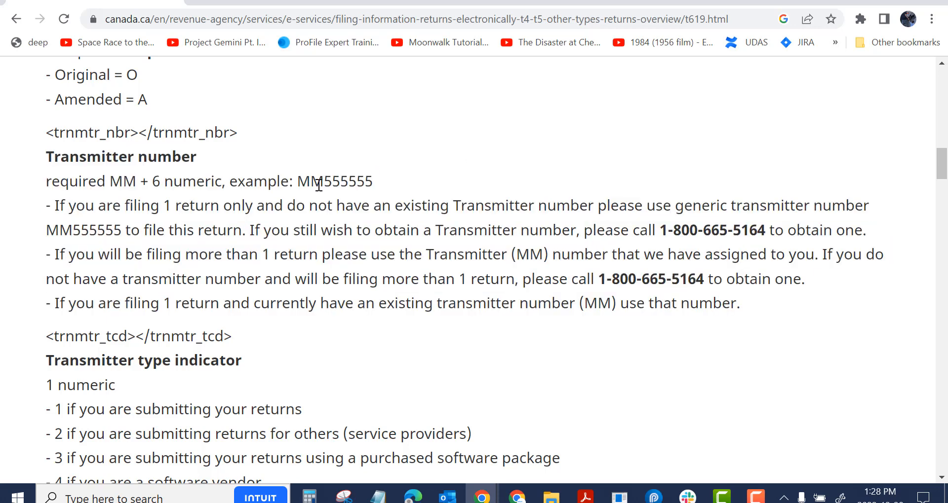
drag(290, 180, 383, 178)
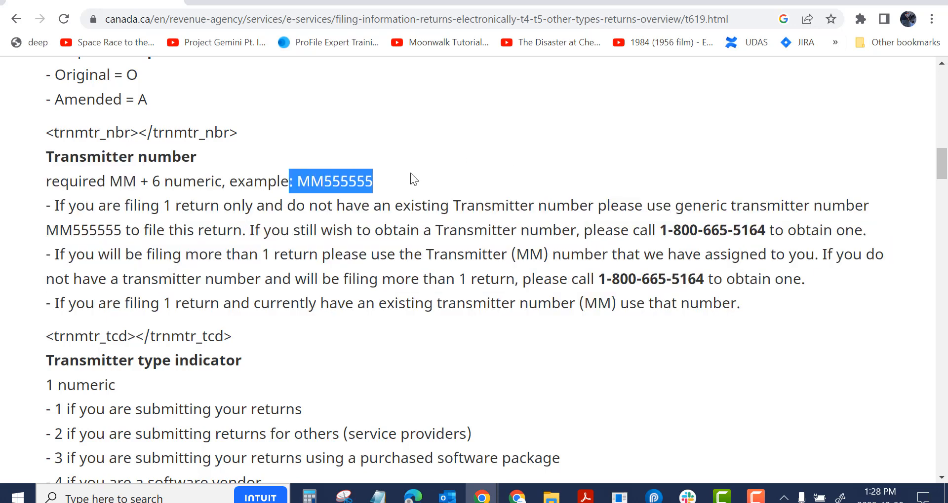
triple_click(90, 236)
double_click(91, 236)
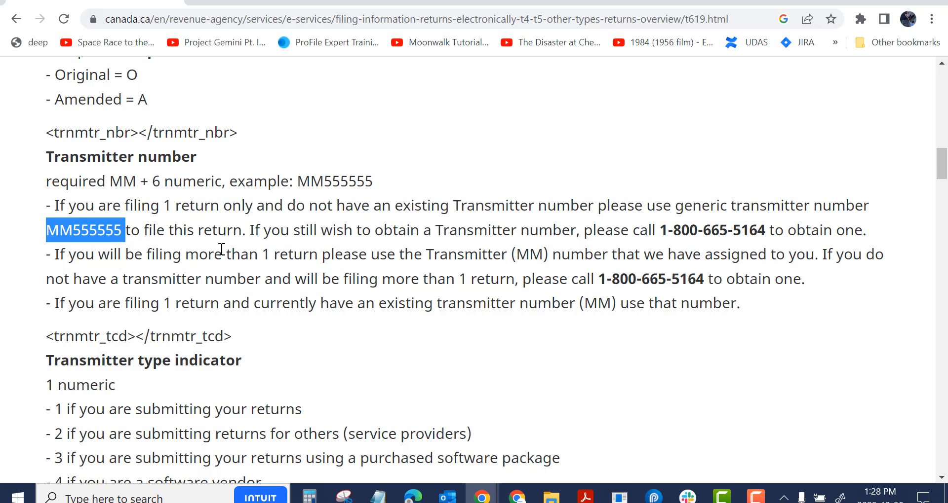
click(631, 222)
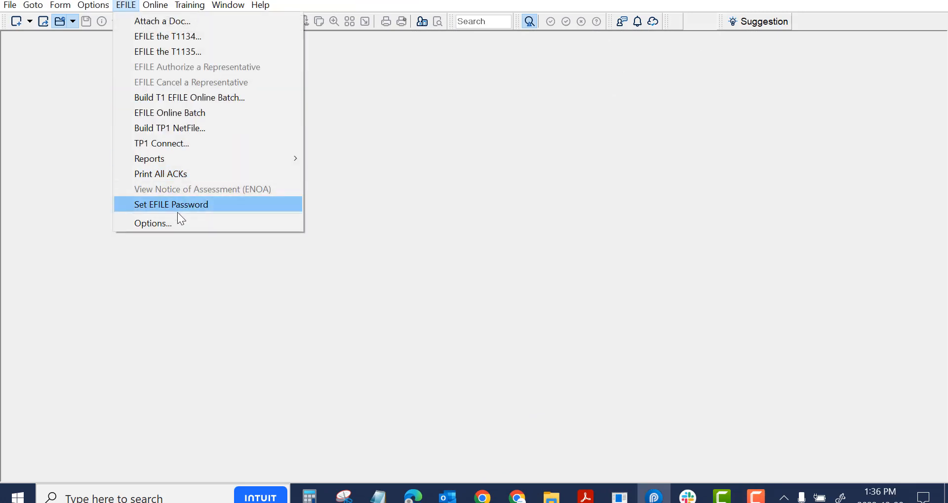
Step: Show the T3/FX transmitter settings and select transmitter number MM000000 and the account number
click(191, 224)
click(280, 148)
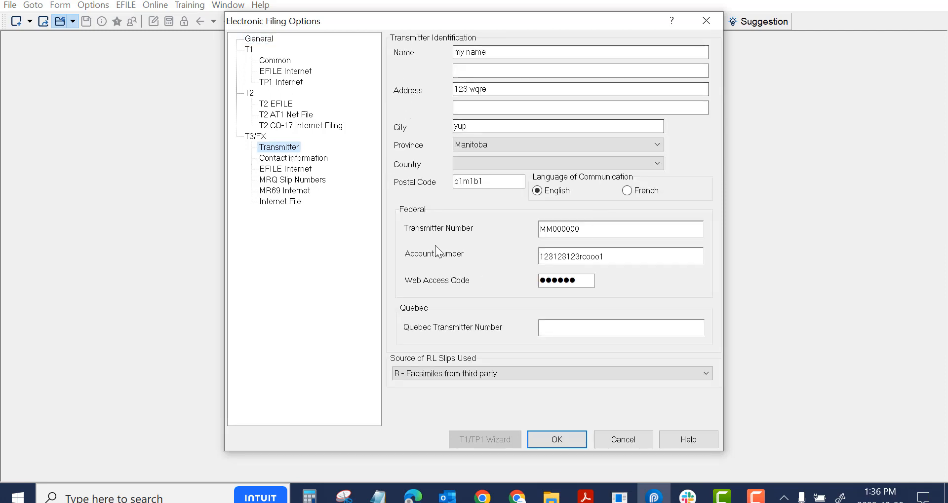
double_click(575, 228)
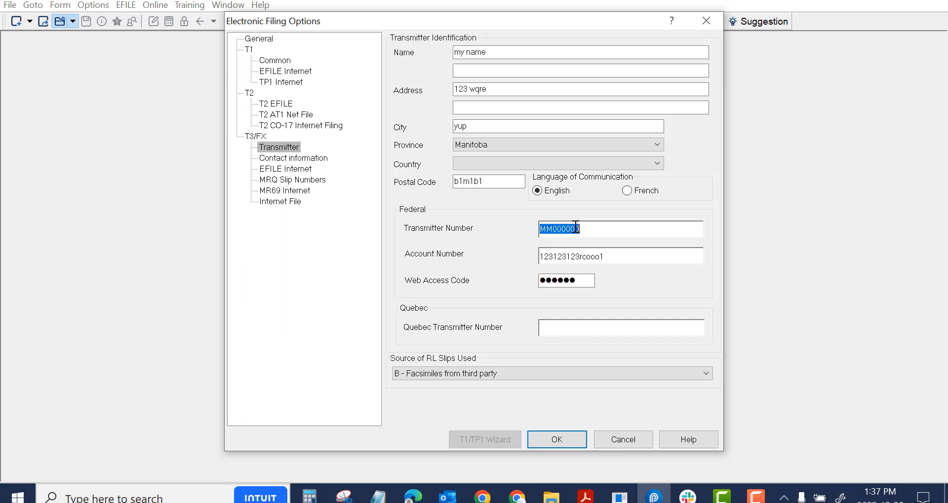
double_click(571, 257)
Step: Review the web access code, transmitter number and account number fields in turn
click(572, 280)
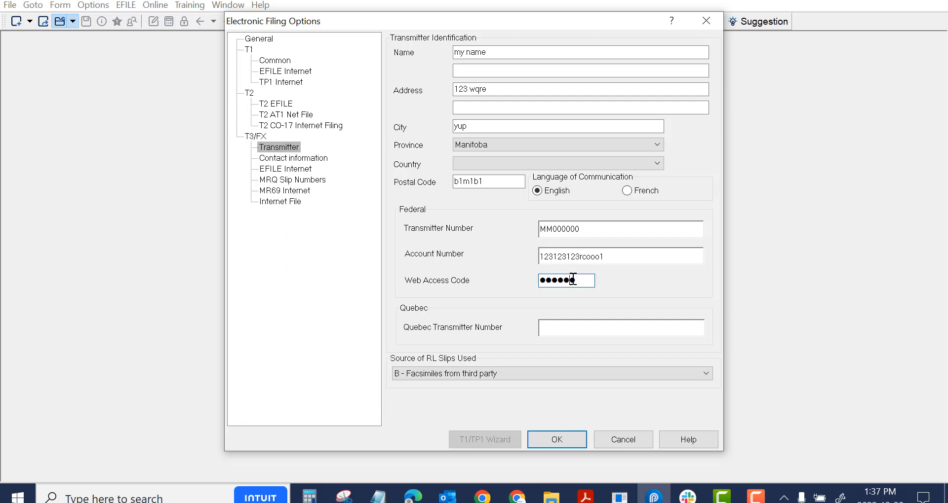
double_click(572, 280)
key(shift+Tab)
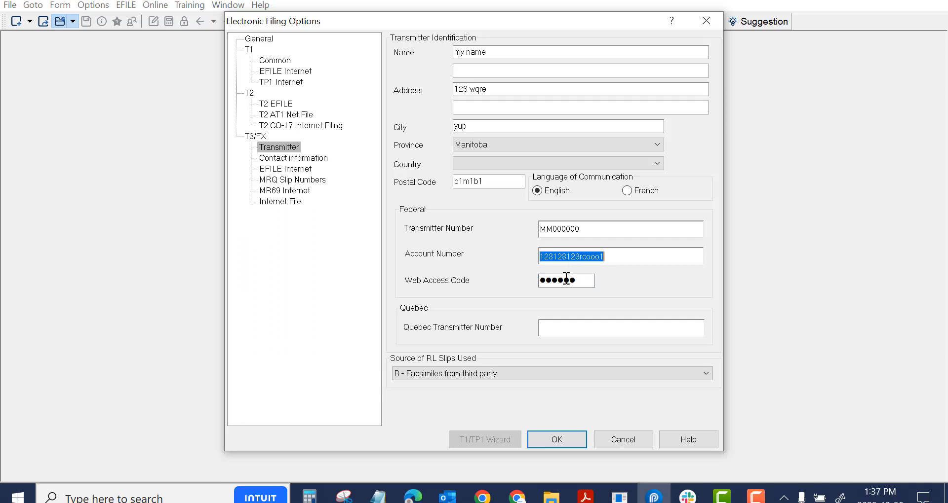
key(Tab)
double_click(592, 228)
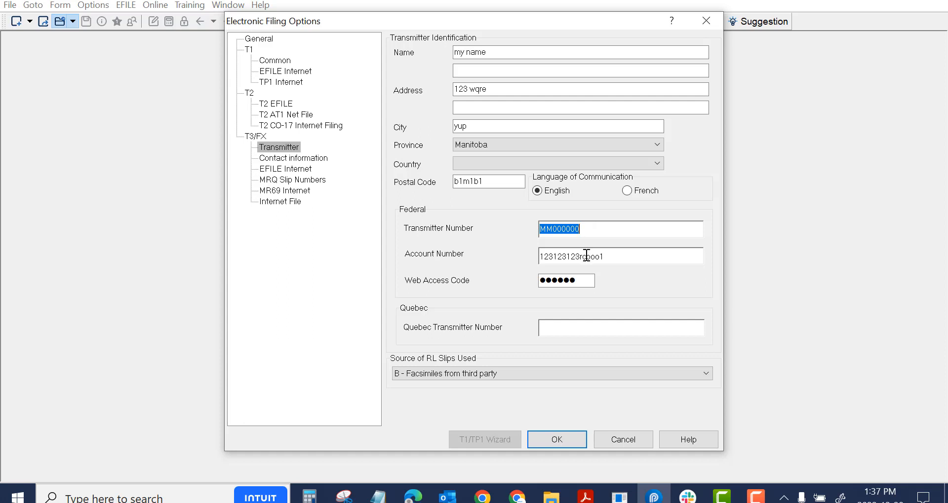
drag(541, 257, 585, 256)
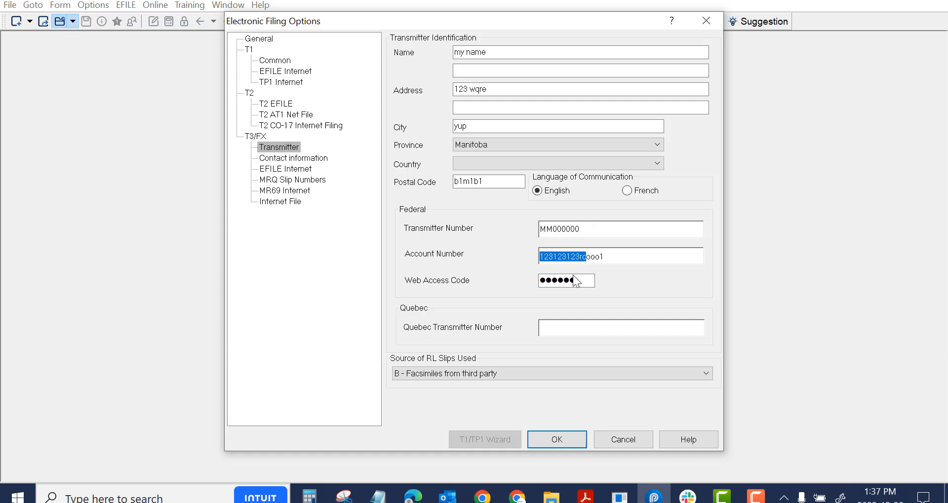